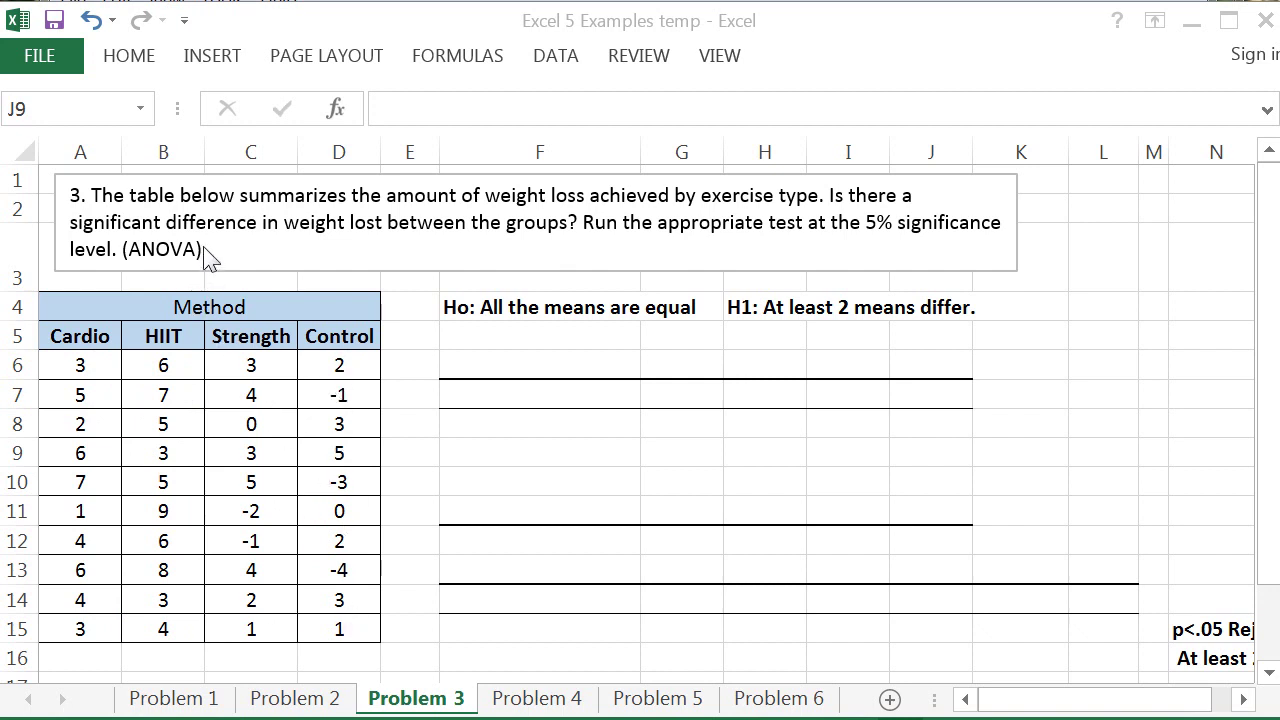
# Review the weight-loss problem statement, its ANOVA and significant-difference wording, and the null and alternative hypotheses in F4 and H4.
pyautogui.moveTo(208, 247); pyautogui.dragTo(122, 247)
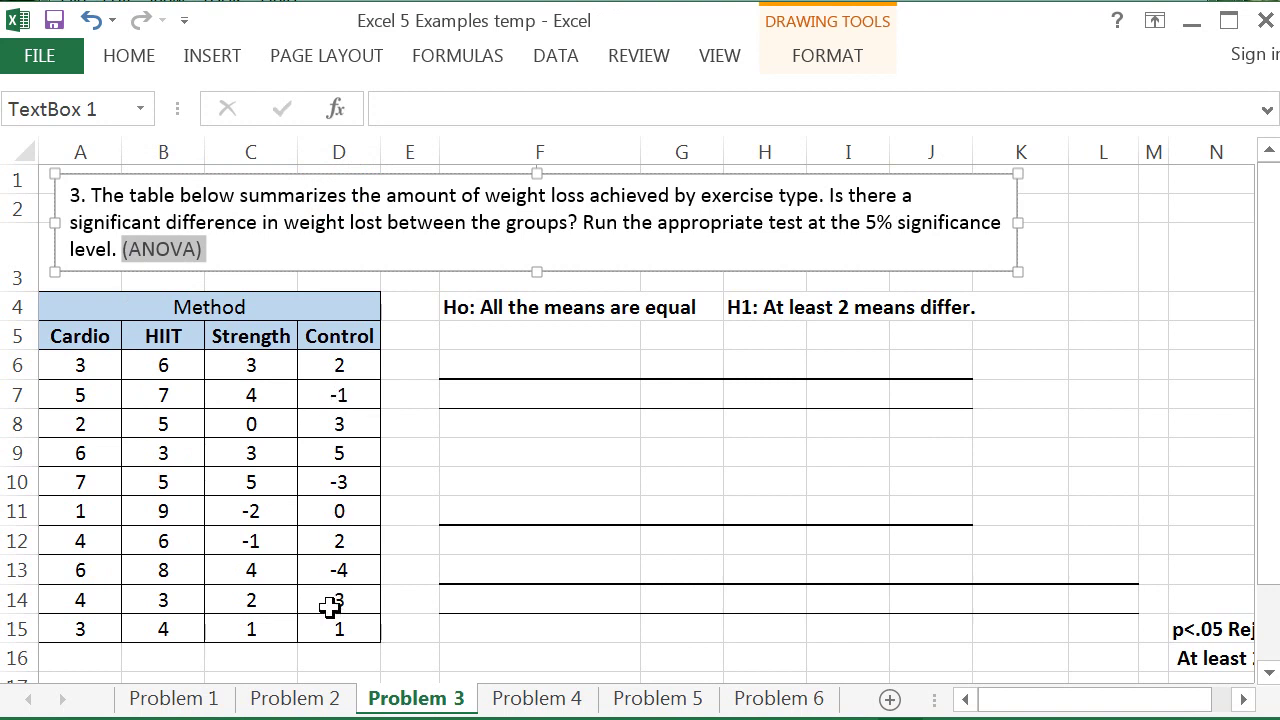
pyautogui.click(231, 248)
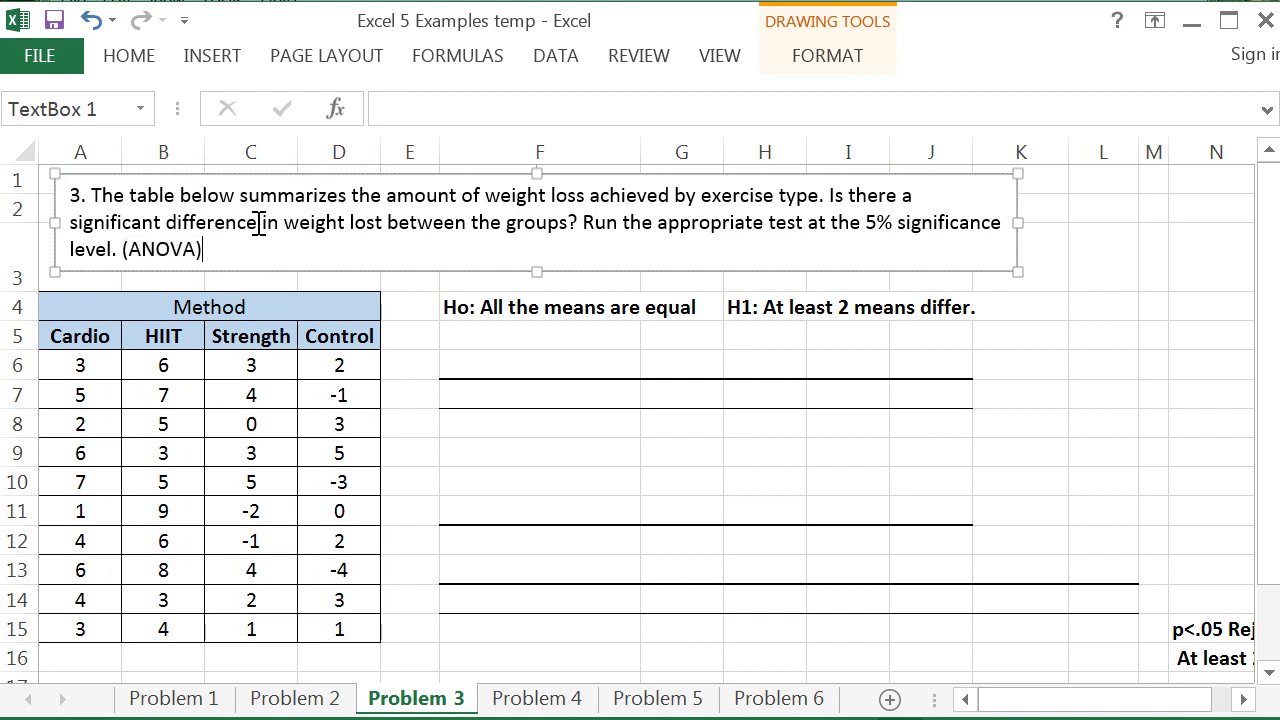
pyautogui.moveTo(260, 222); pyautogui.dragTo(115, 222)
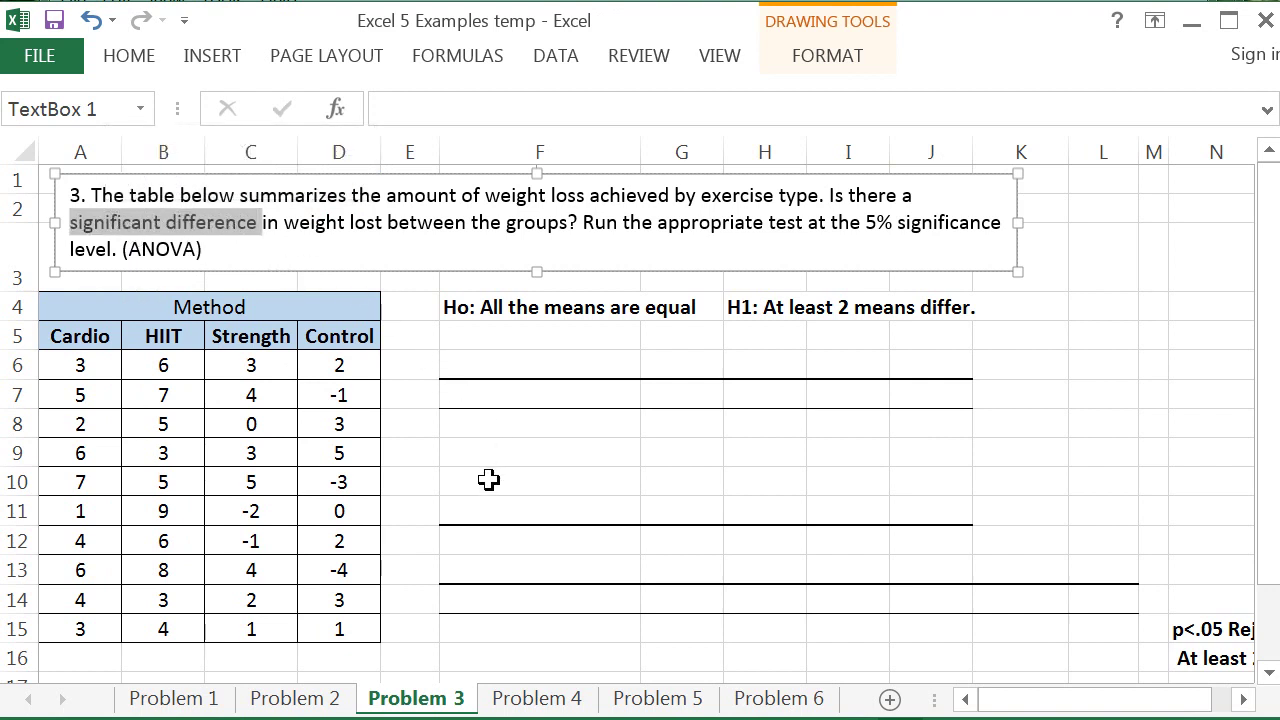
pyautogui.click(469, 306)
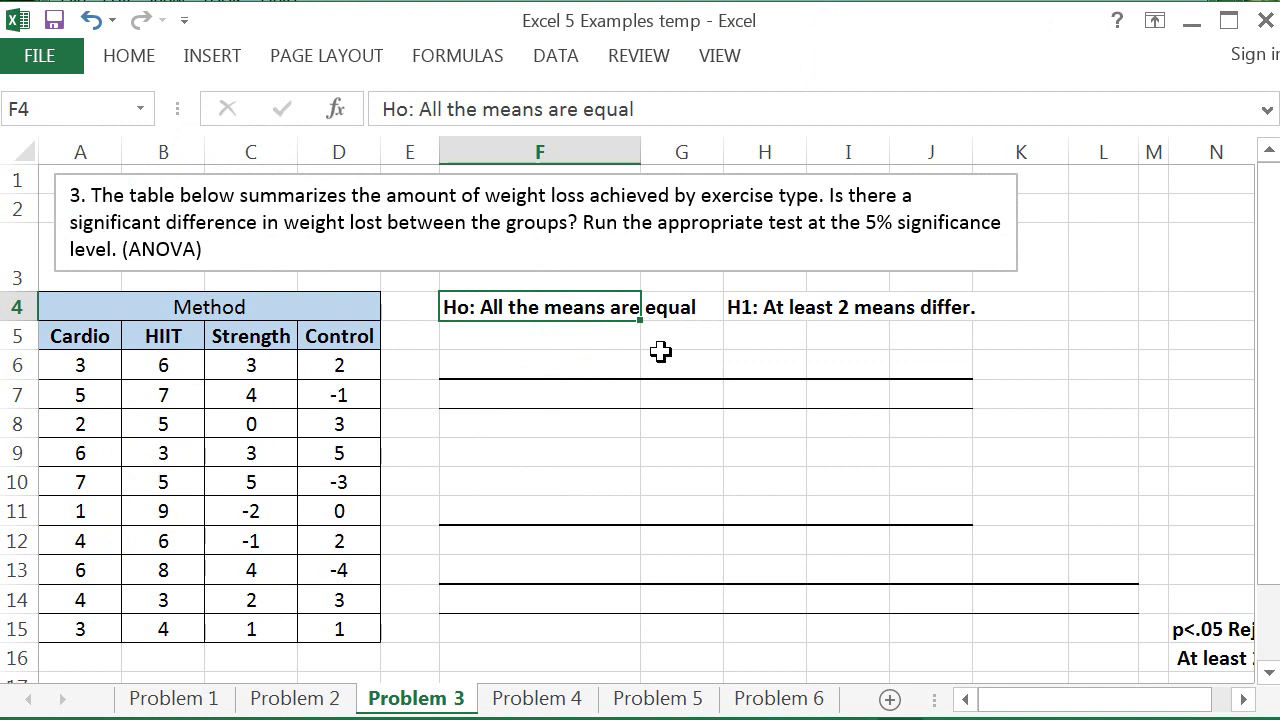
pyautogui.click(749, 307)
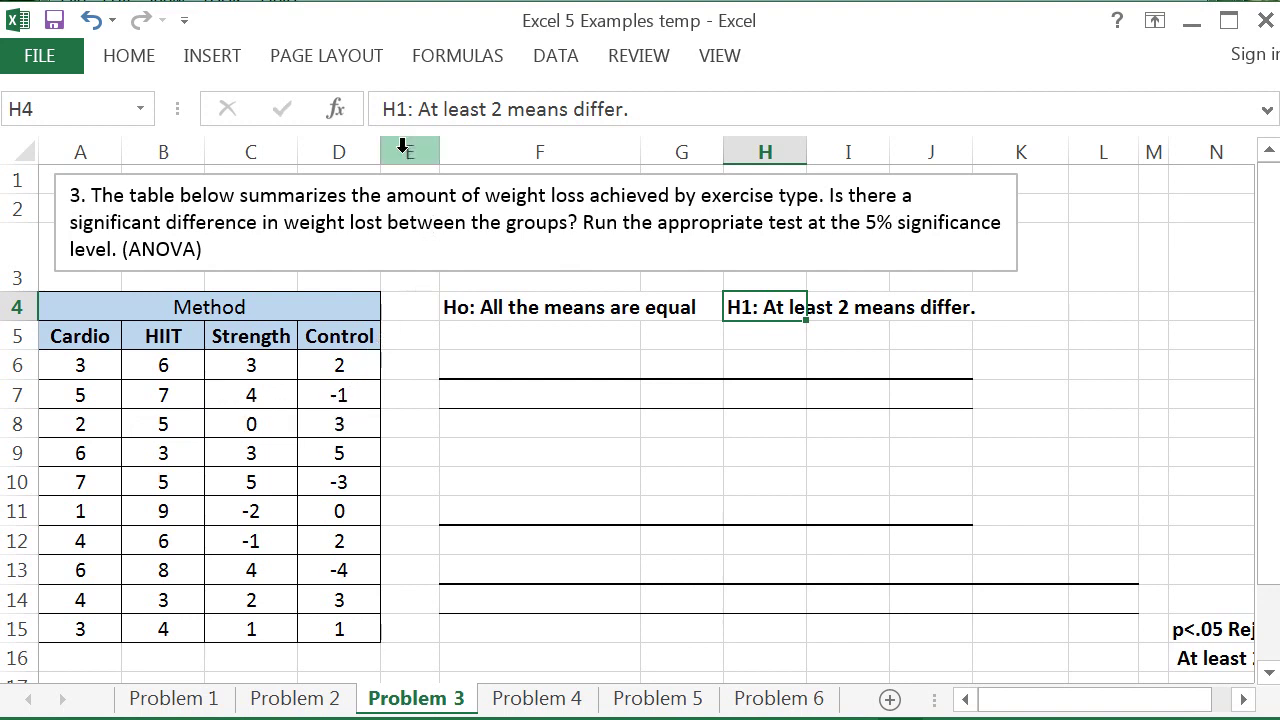
# Start the Anova: Single Factor tool from the data analysis tools.
pyautogui.click(558, 62)
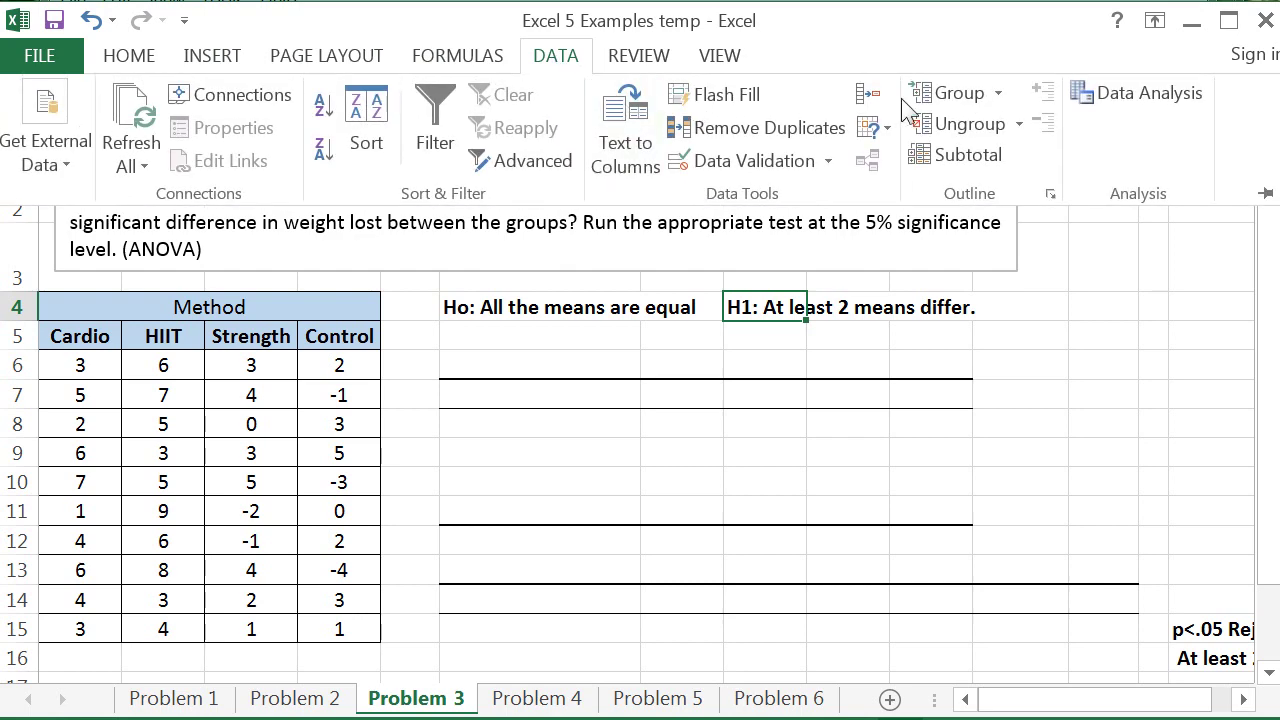
pyautogui.click(1114, 93)
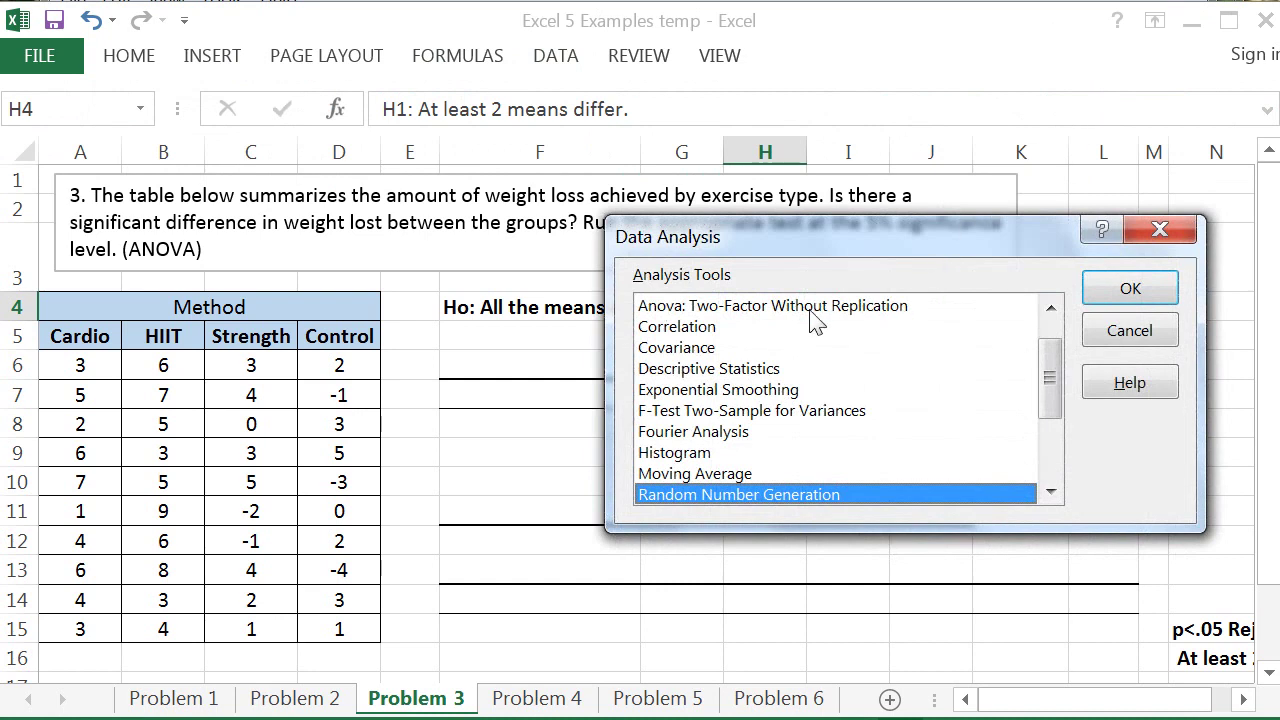
pyautogui.click(796, 307)
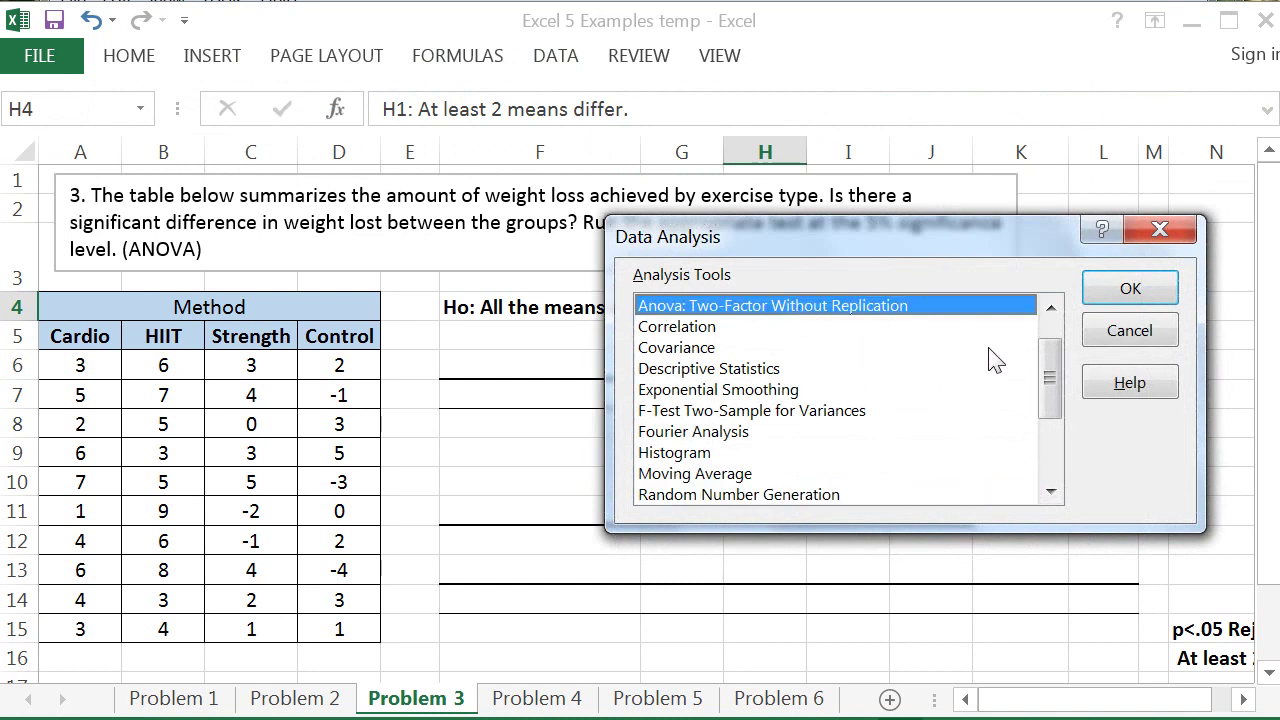
pyautogui.moveTo(1050, 363); pyautogui.dragTo(1049, 334)
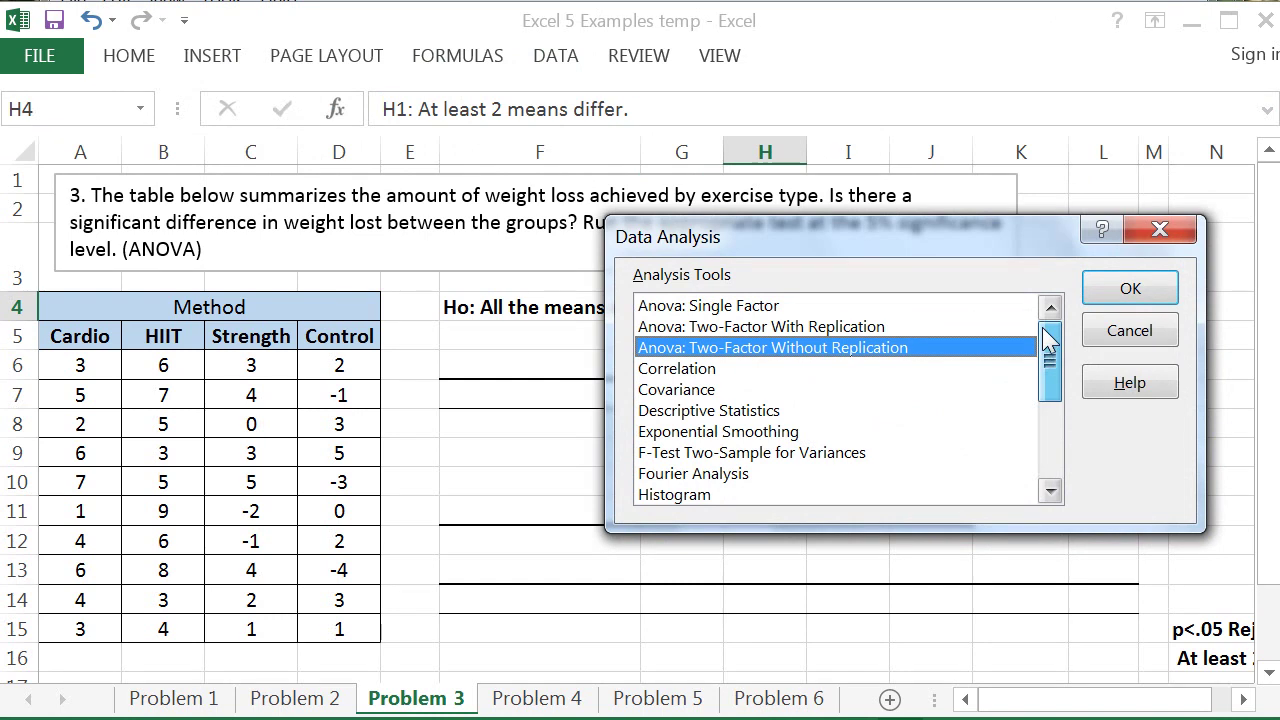
pyautogui.click(750, 306)
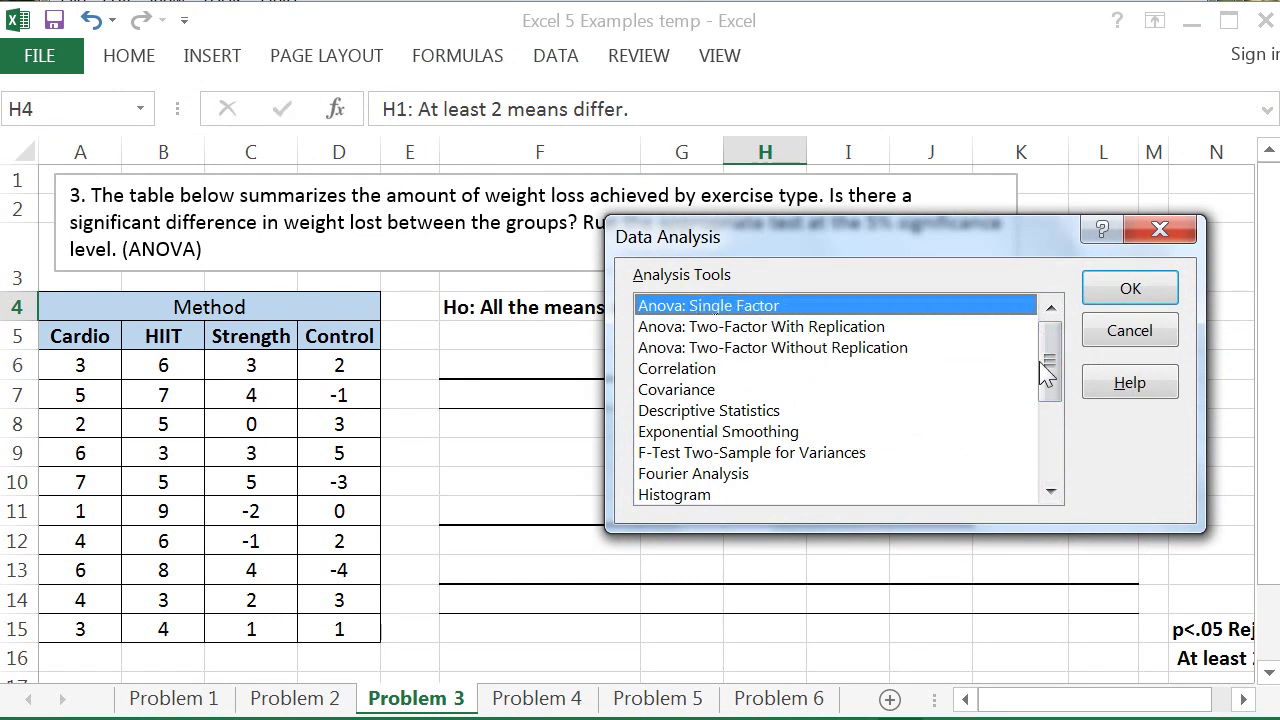
pyautogui.click(1130, 292)
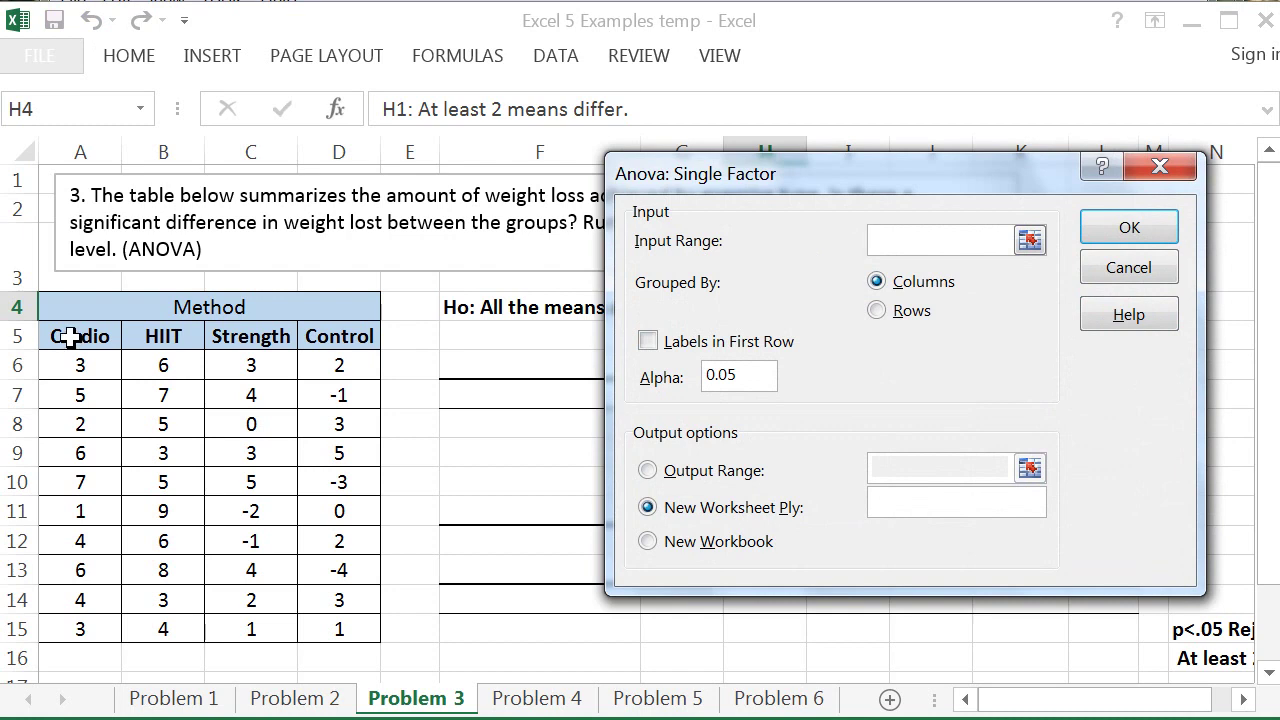
# Run the single-factor ANOVA on A5:D15 with labels in the first row and the output starting at F5.
pyautogui.moveTo(70, 338); pyautogui.dragTo(324, 625)
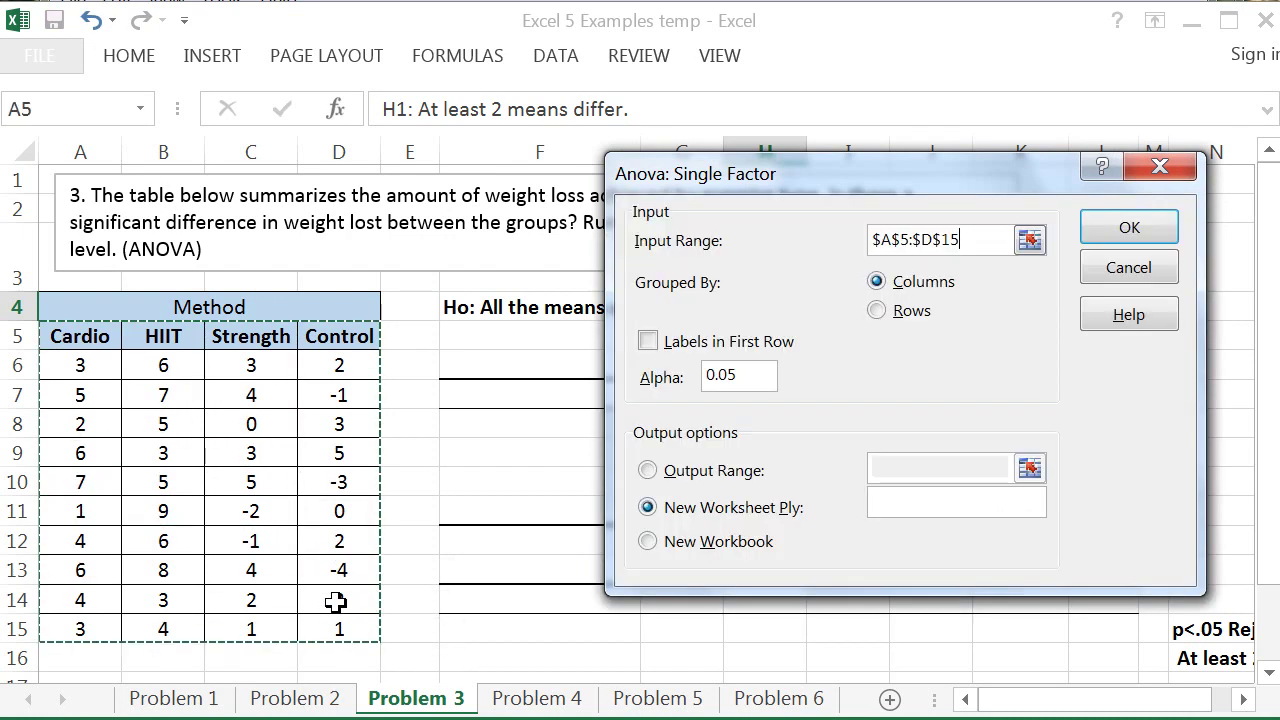
pyautogui.click(649, 342)
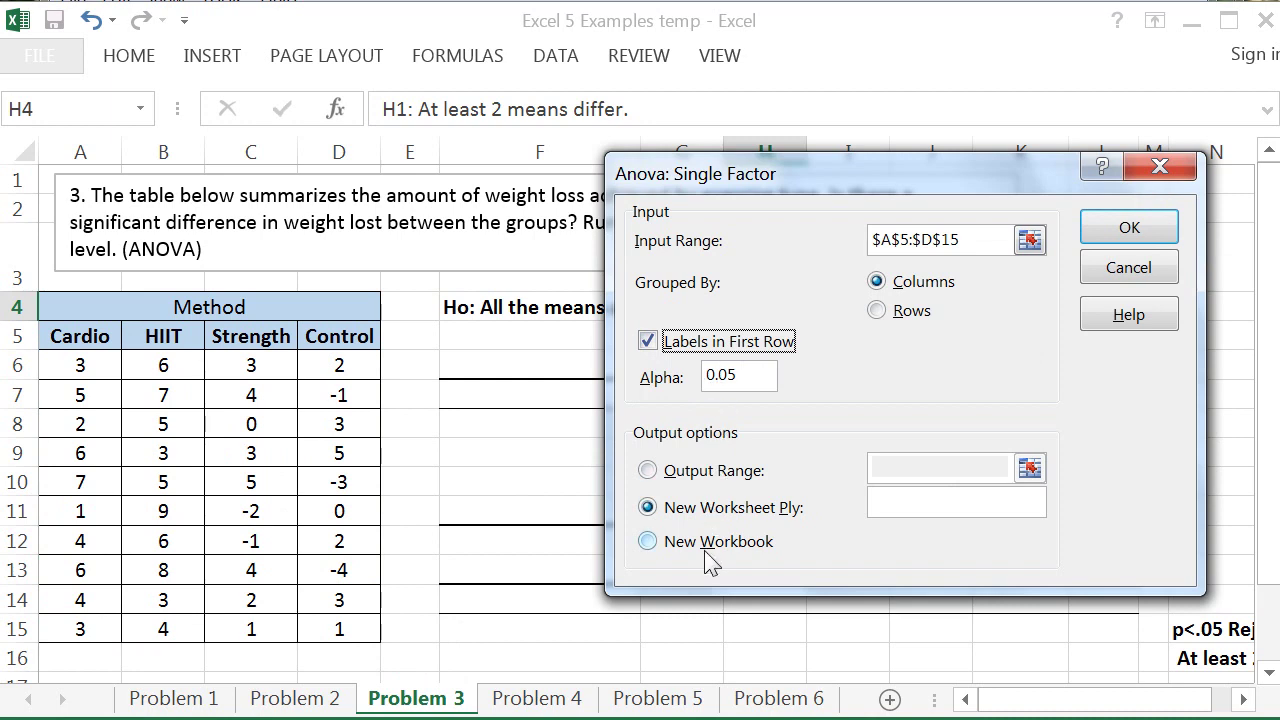
pyautogui.click(648, 470)
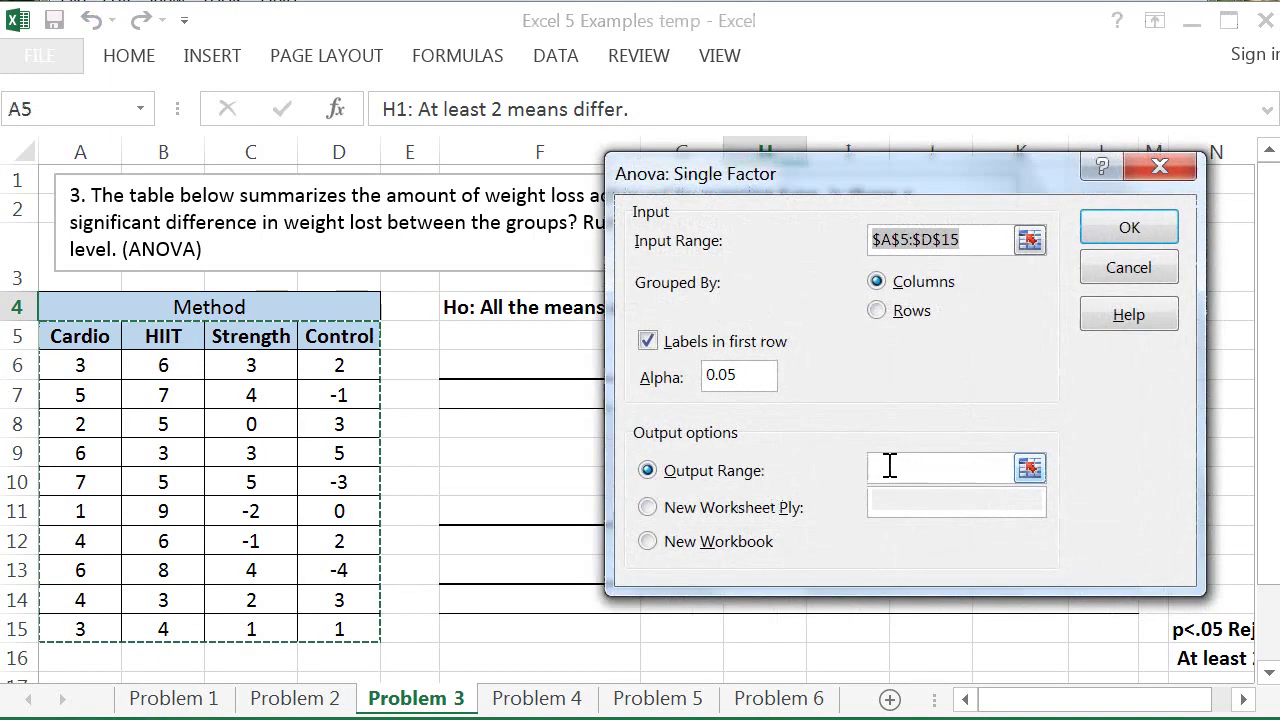
pyautogui.click(889, 466)
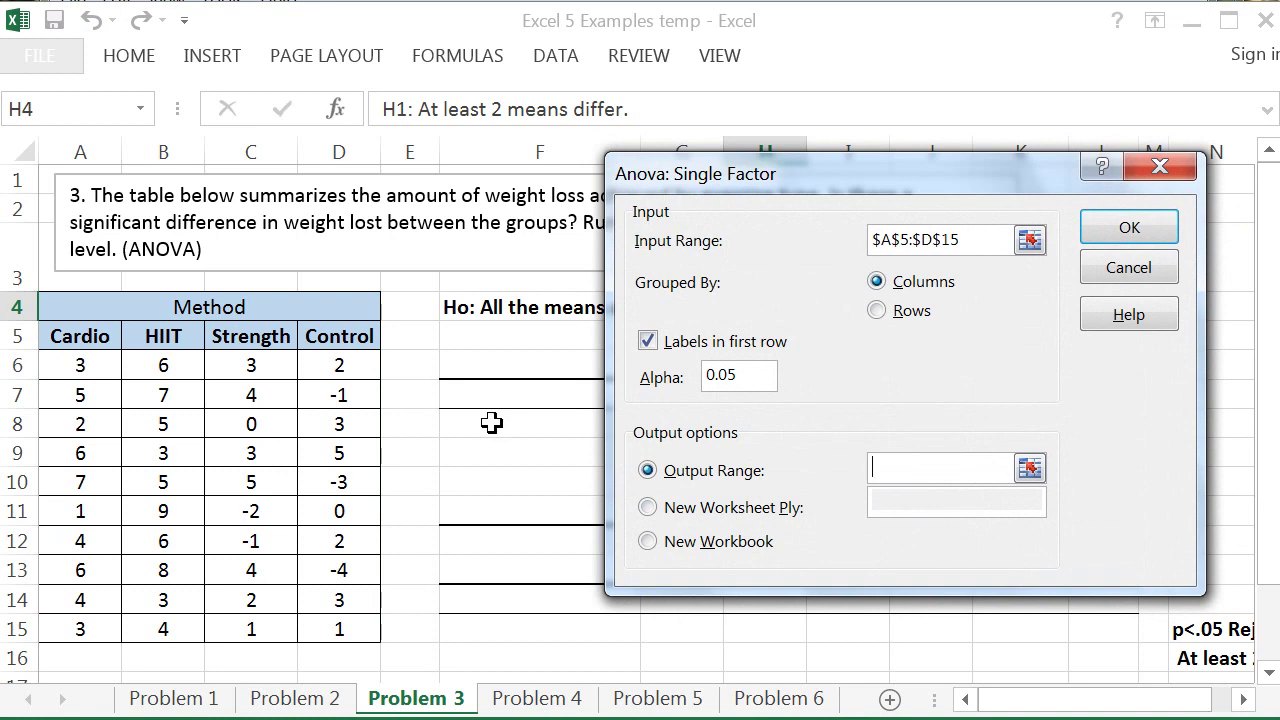
pyautogui.click(466, 337)
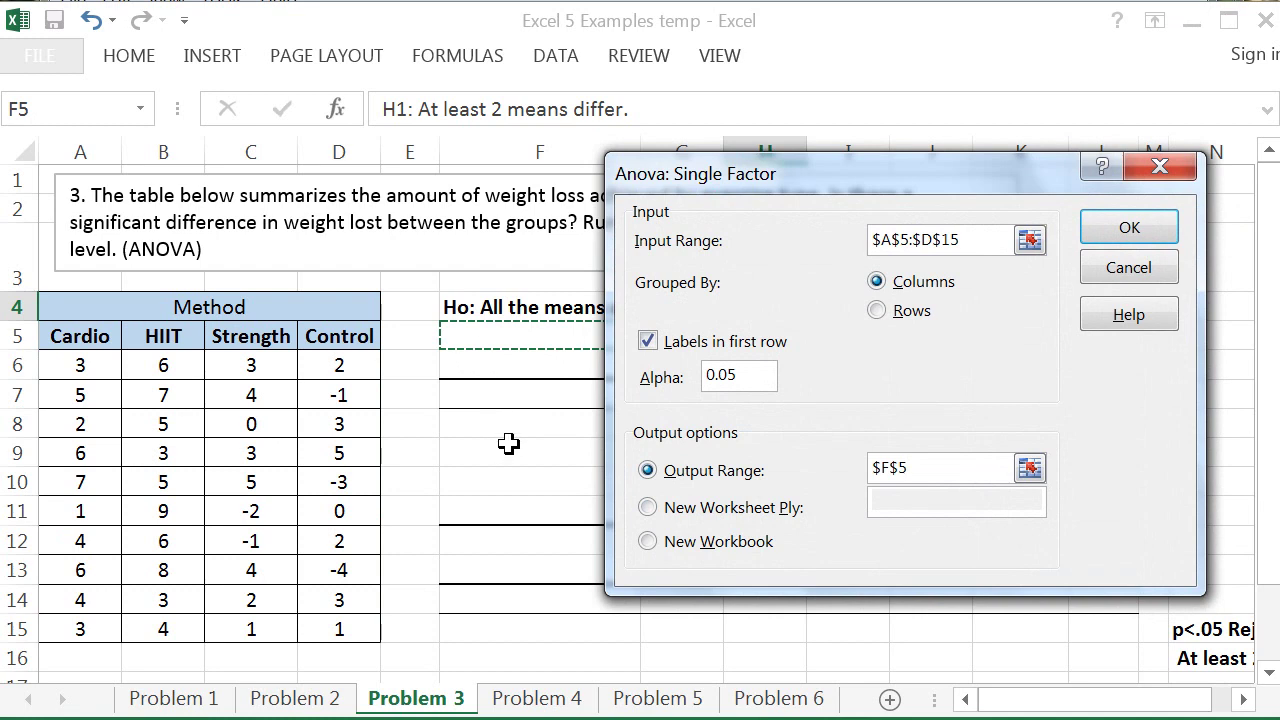
pyautogui.click(1122, 229)
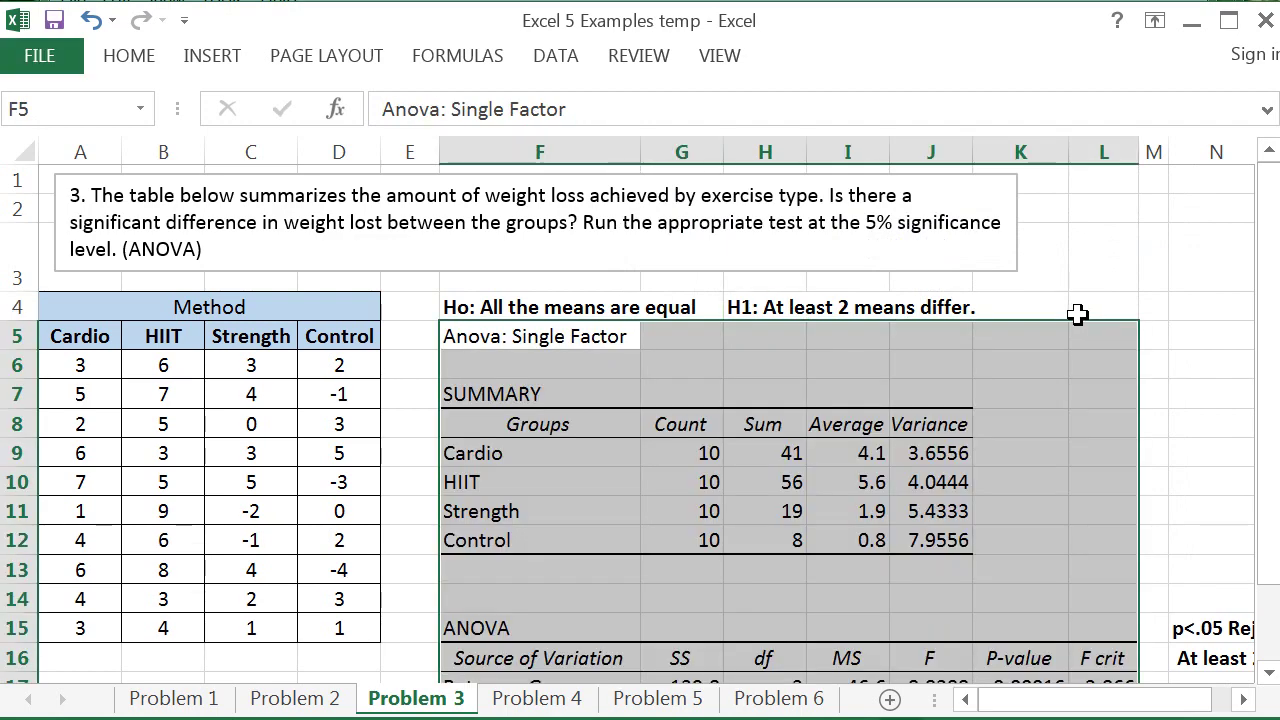
# Move the ANOVA results table in F15:L20 up two rows so it starts at F13, directly below the summary table.
pyautogui.click(710, 360)
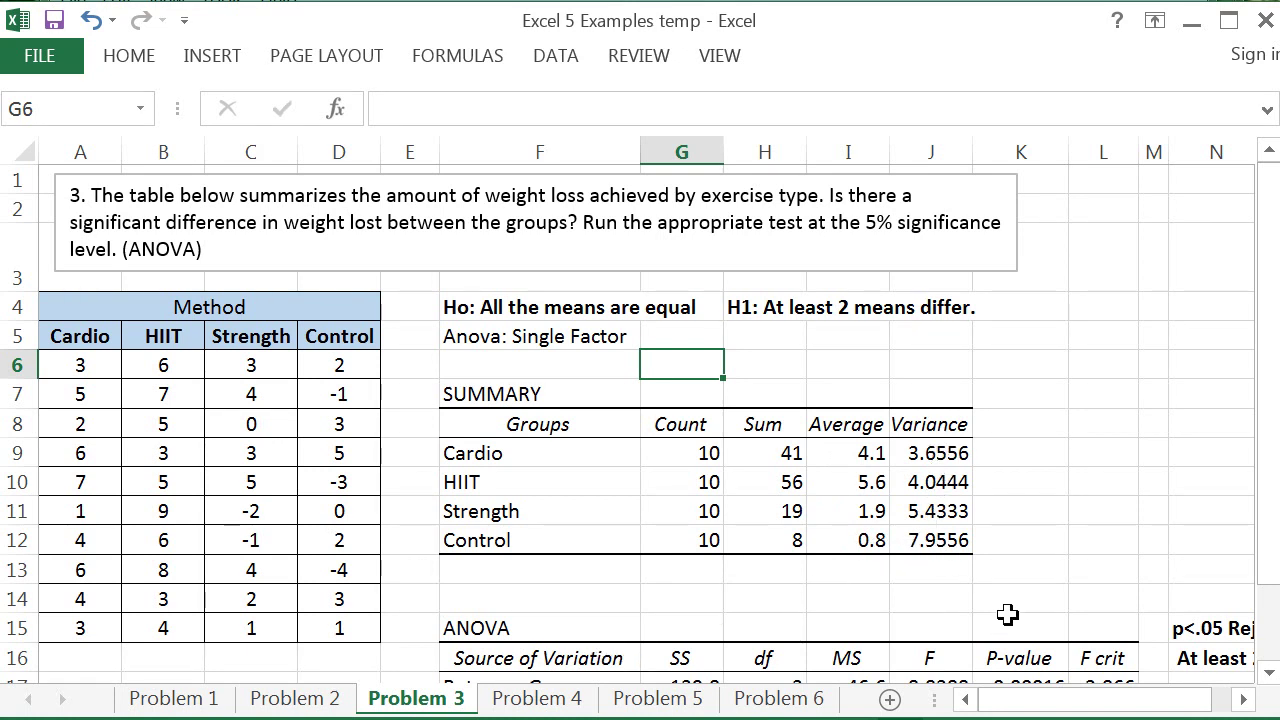
pyautogui.moveTo(1272, 552); pyautogui.dragTo(1264, 622)
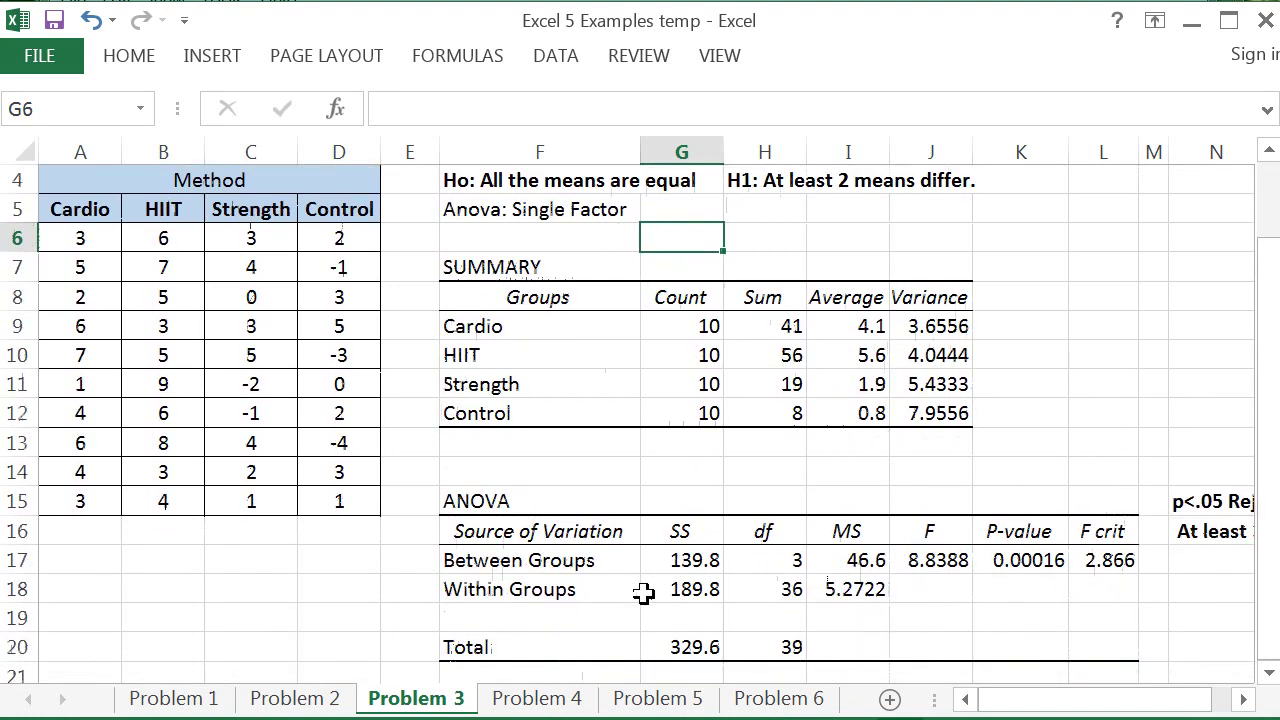
pyautogui.click(1033, 560)
pyautogui.moveTo(471, 500); pyautogui.dragTo(1105, 650)
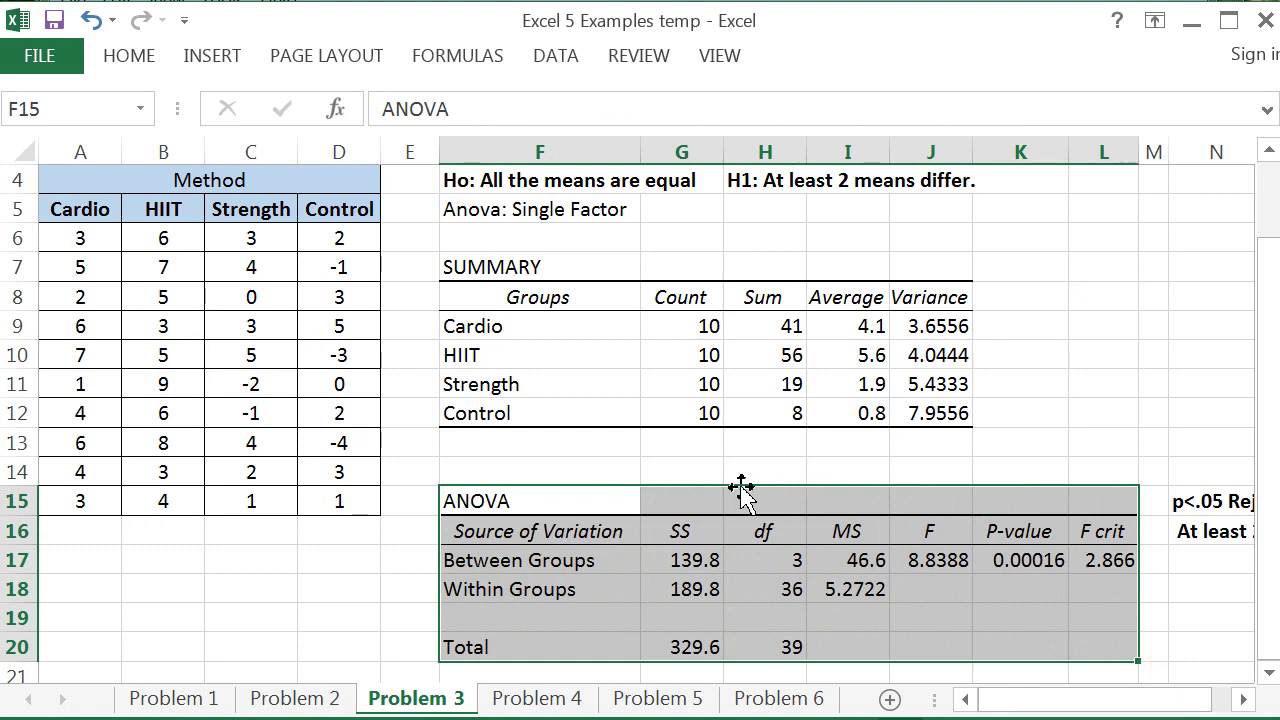
pyautogui.moveTo(740, 485); pyautogui.dragTo(737, 450)
pyautogui.moveTo(1171, 608); pyautogui.dragTo(1170, 595)
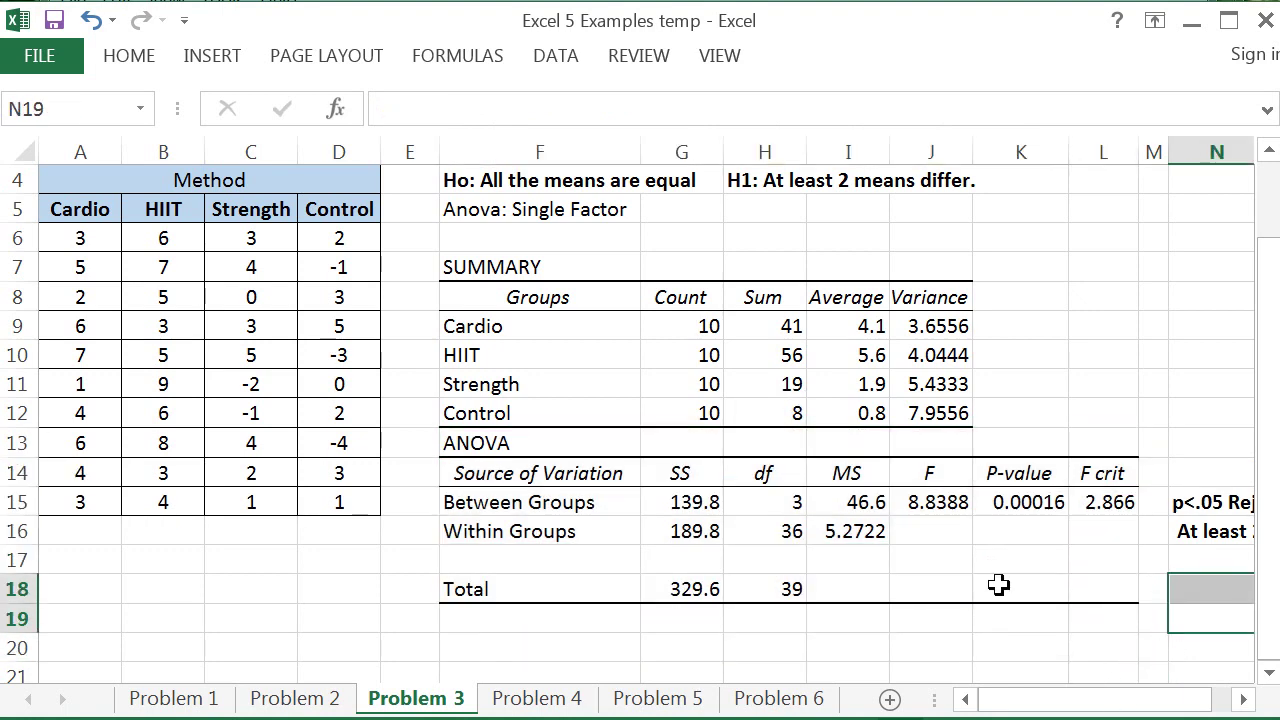
# Examine the ANOVA p-value in K15 against the written conclusion in N16 and the alternative hypothesis in H4.
pyautogui.click(1018, 505)
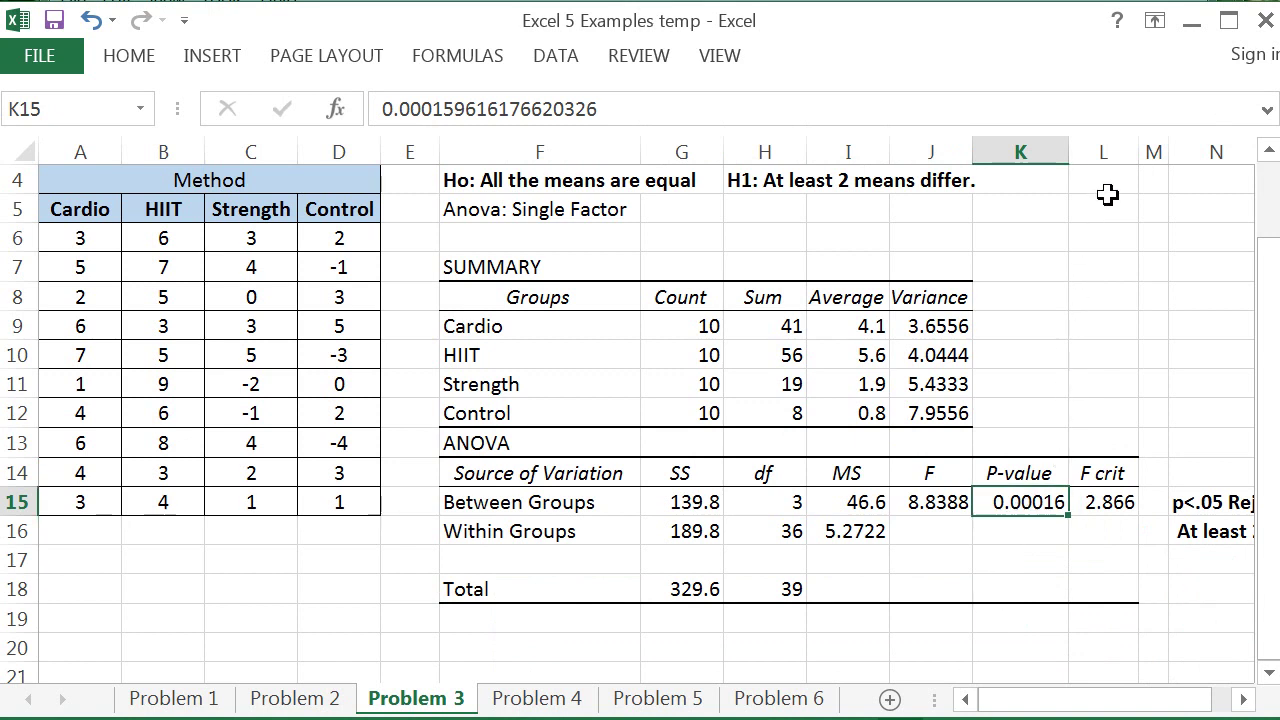
pyautogui.moveTo(1100, 702); pyautogui.dragTo(1127, 703)
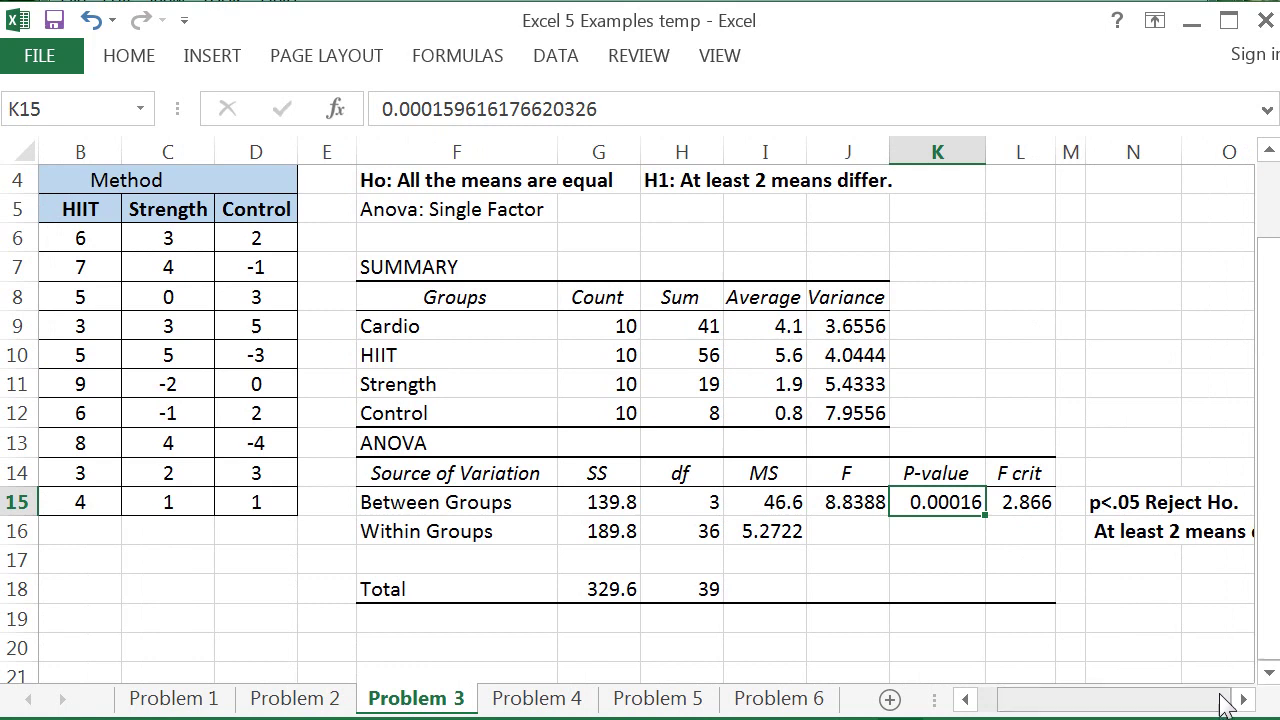
pyautogui.click(1116, 538)
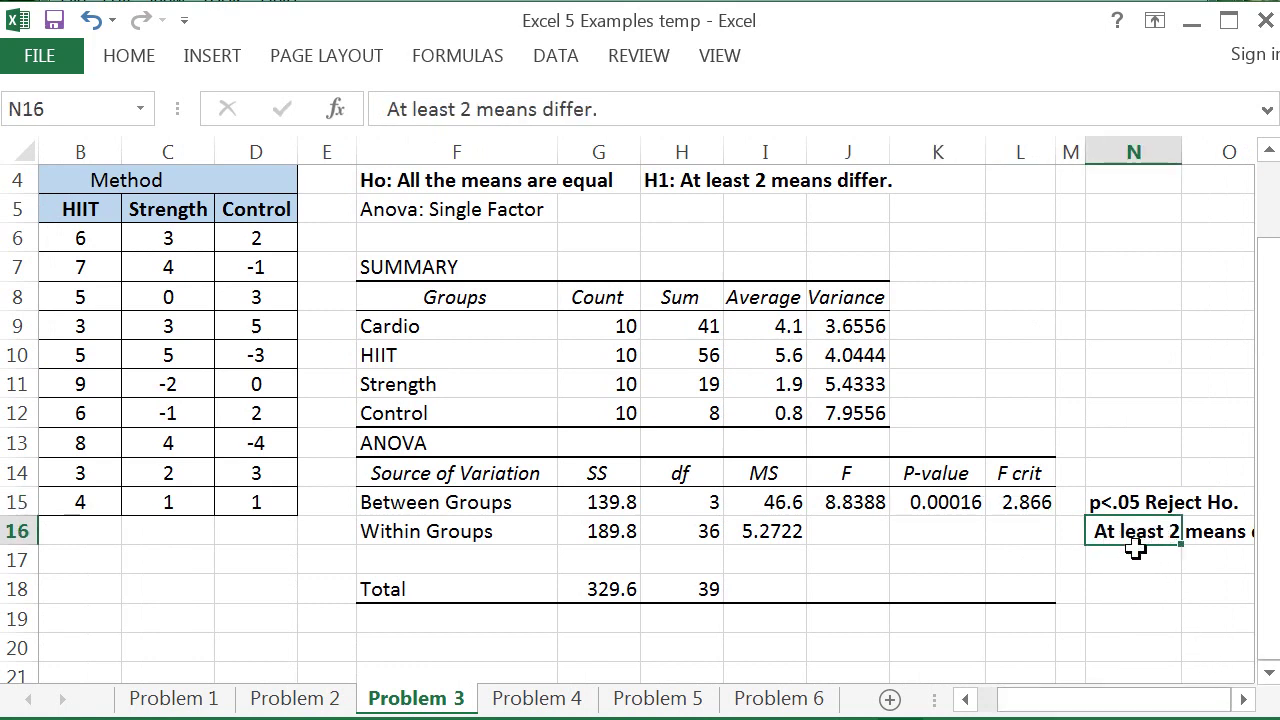
pyautogui.moveTo(660, 180); pyautogui.dragTo(876, 184)
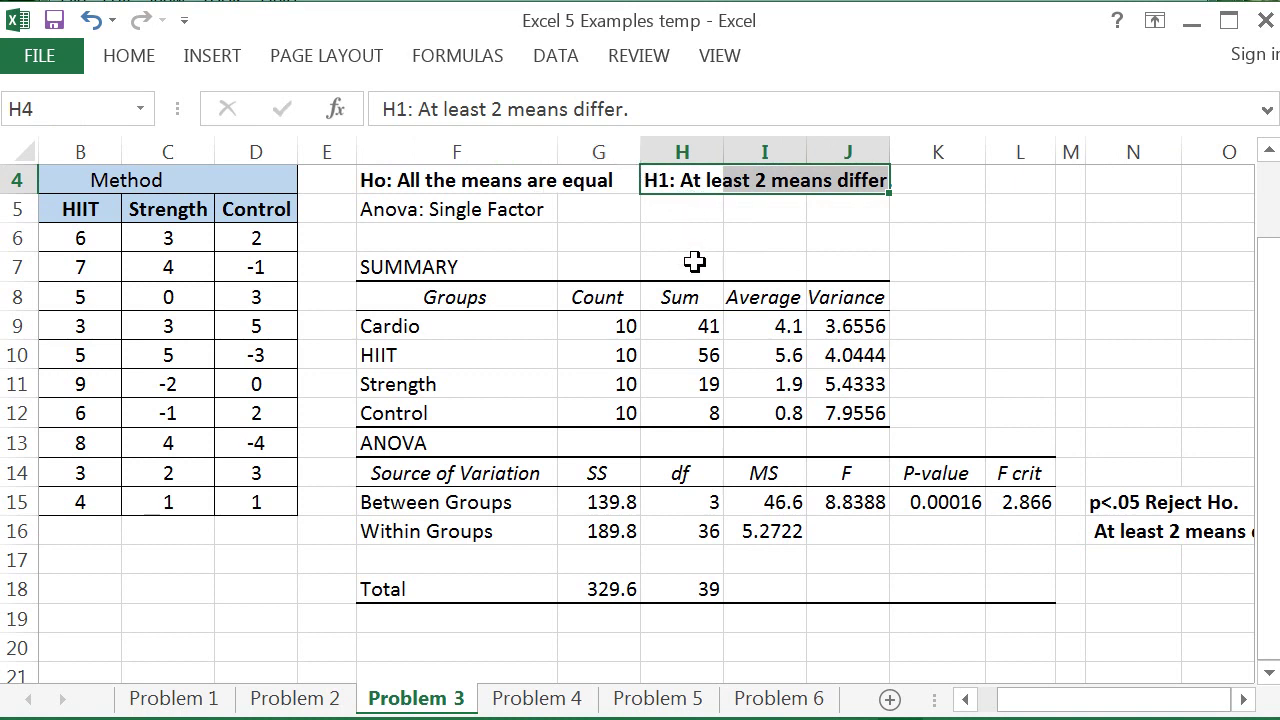
# Make the ANOVA p-value in K15 bold and check it against the decision note in N15.
pyautogui.click(946, 502)
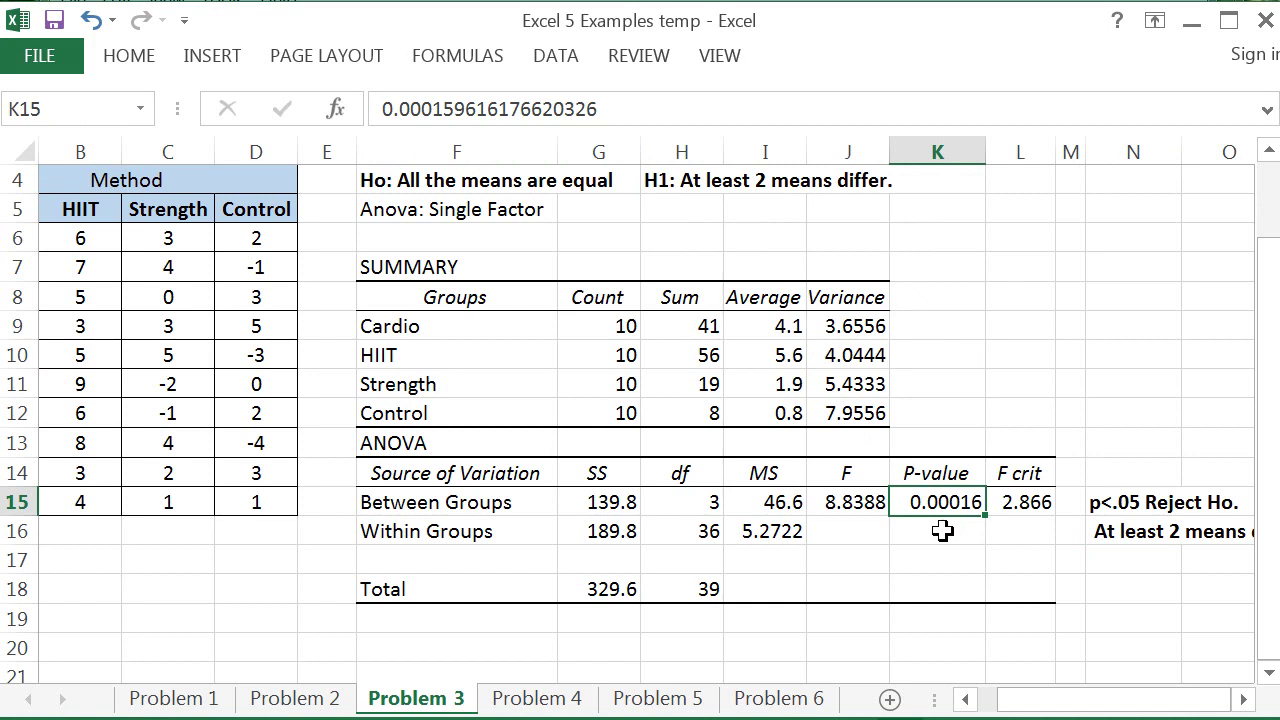
pyautogui.hotkey('ctrl', 'b')
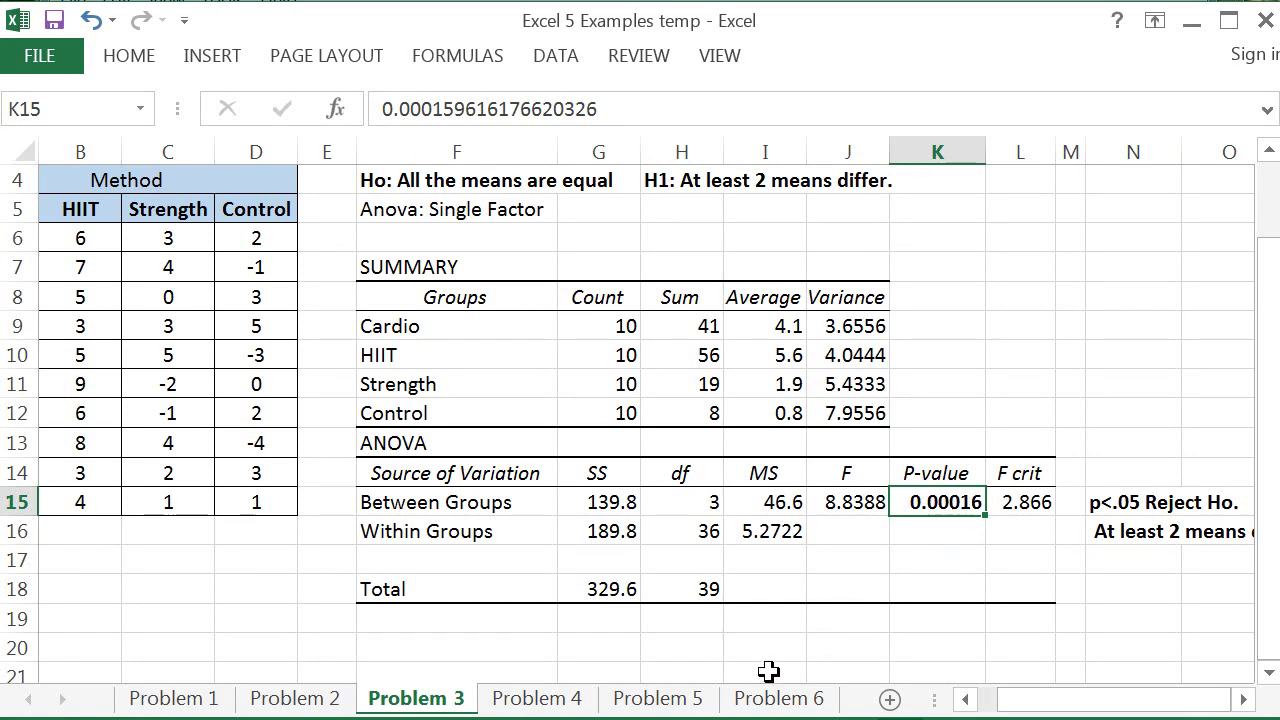
pyautogui.click(1115, 503)
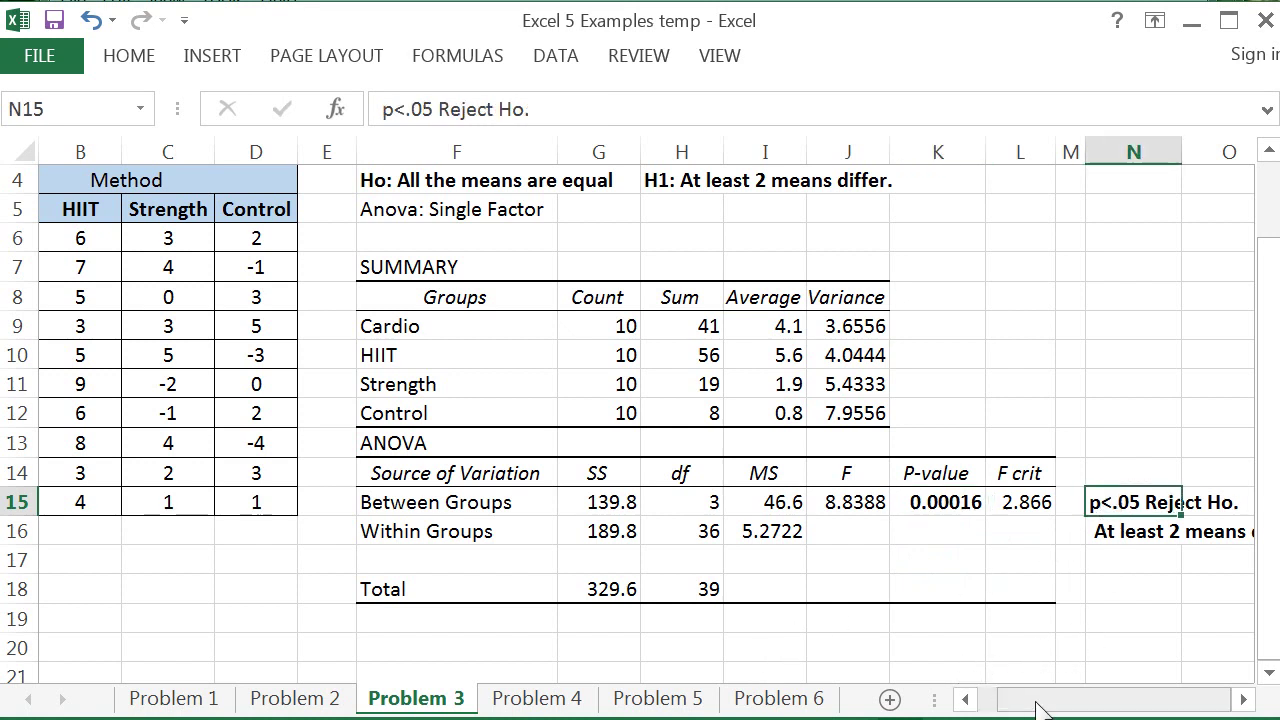
pyautogui.moveTo(1043, 705); pyautogui.dragTo(1013, 708)
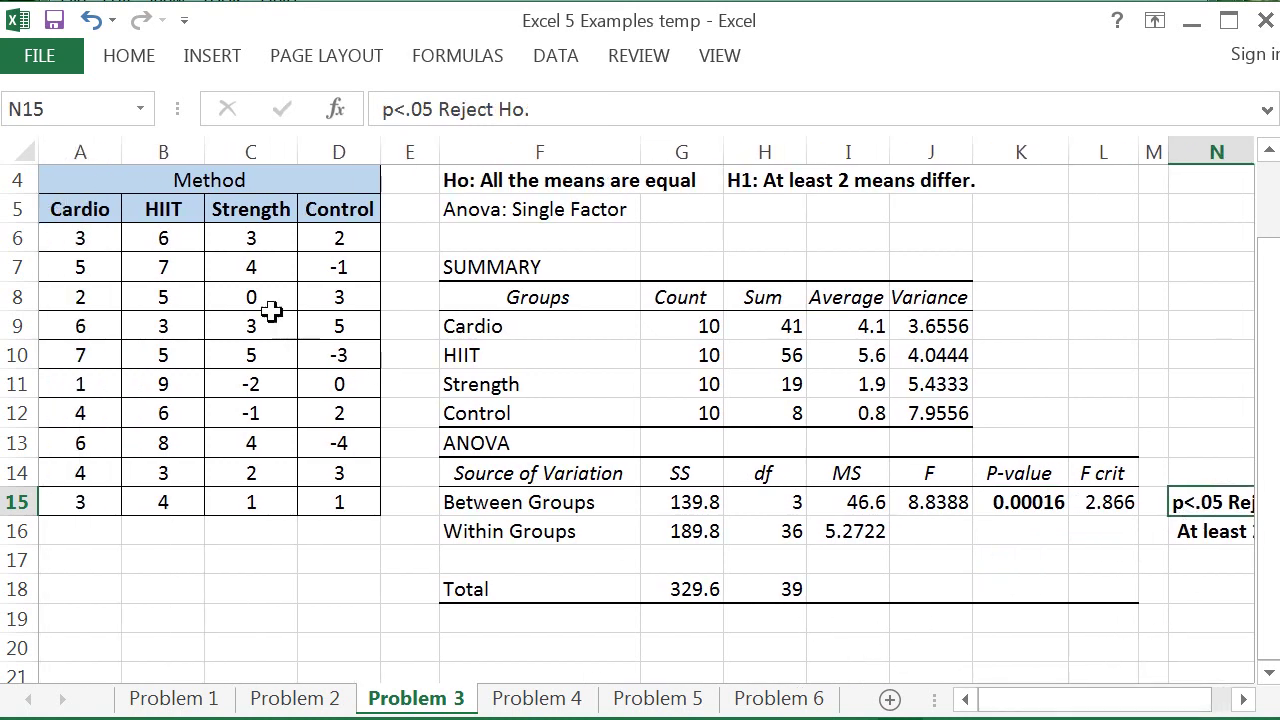